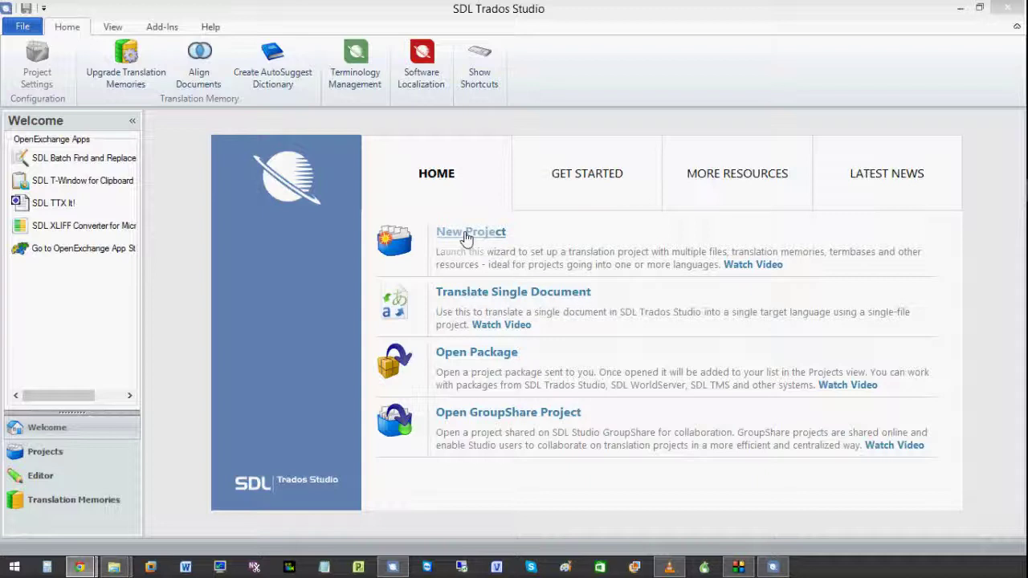
Step: Start a new translation project based on the Default project template and proceed to its project details
{"action": "left_click", "coordinate": [44, 453]}
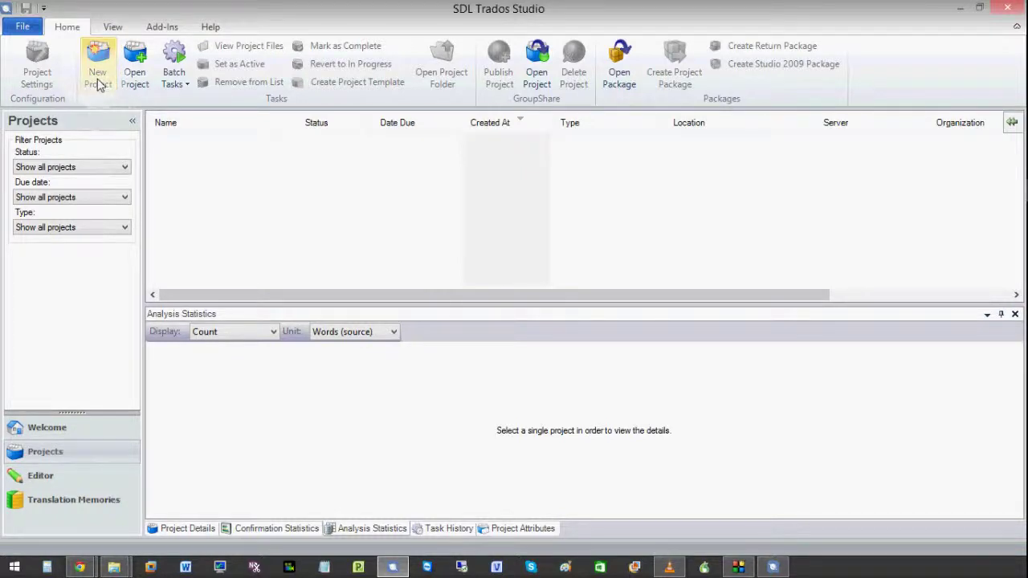
{"action": "left_click", "coordinate": [98, 77]}
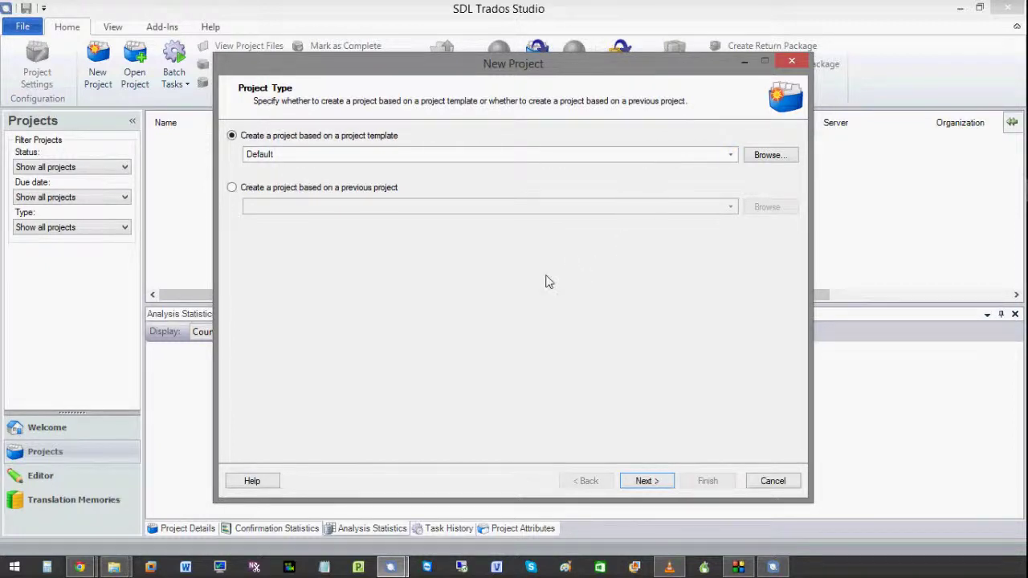
{"action": "left_click", "coordinate": [637, 482]}
{"action": "left_click", "coordinate": [644, 482]}
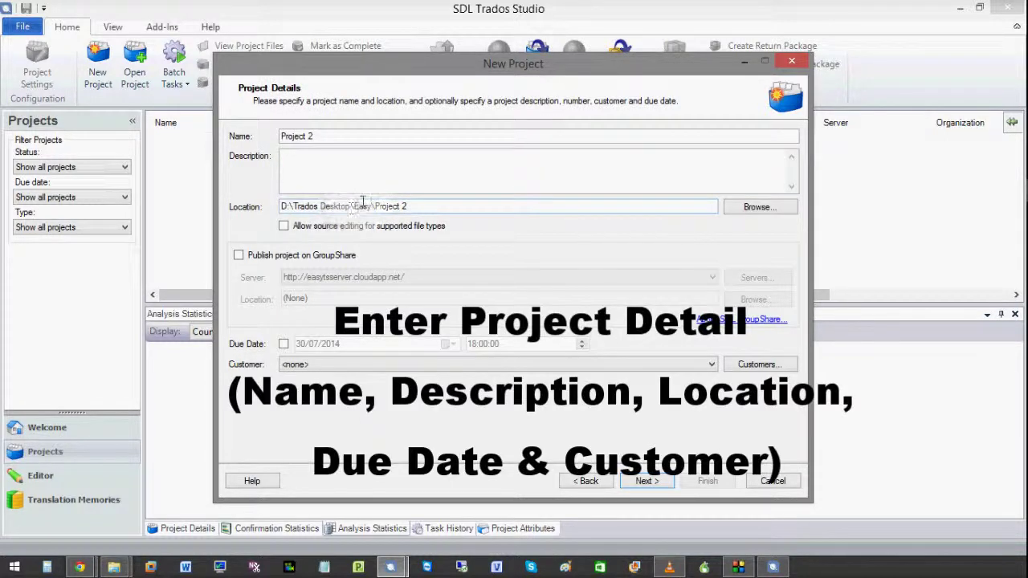
Step: Name the project "Video Traods" and enter "Video lesson" as its description
{"action": "left_click_drag", "start_coordinate": [321, 136], "coordinate": [282, 138]}
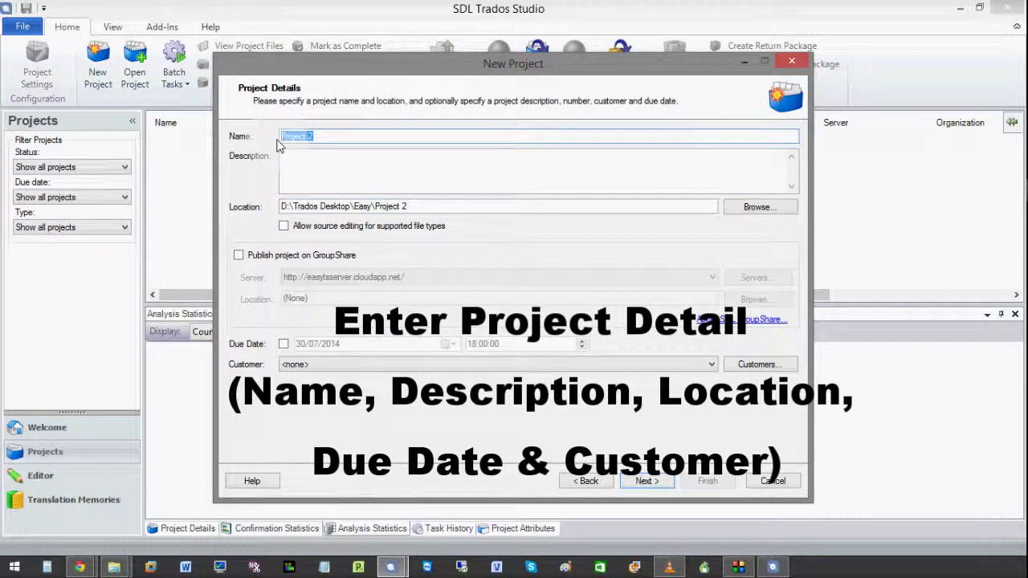
{"action": "type", "text": "Vi"}
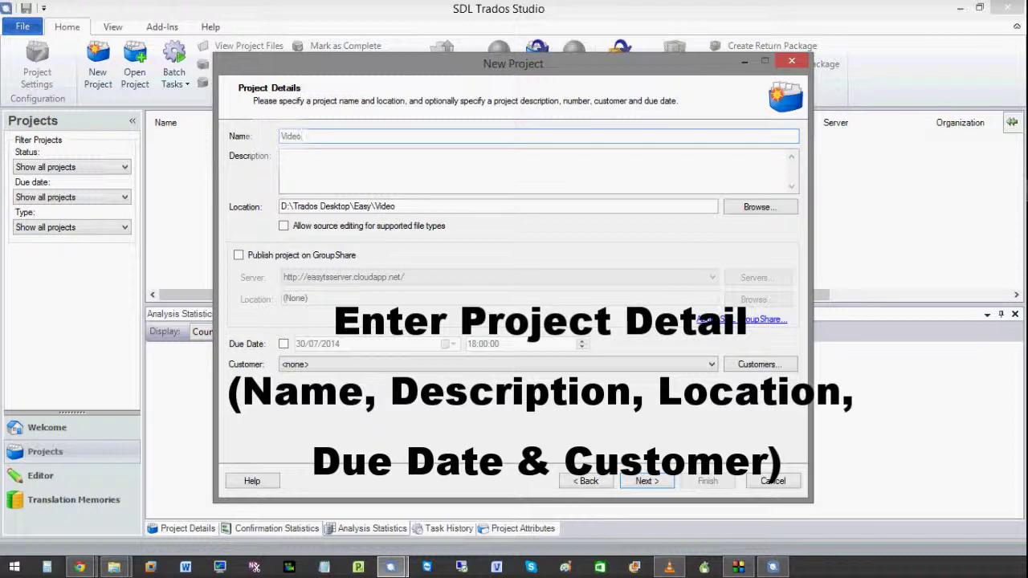
{"action": "type", "text": "deo Traods"}
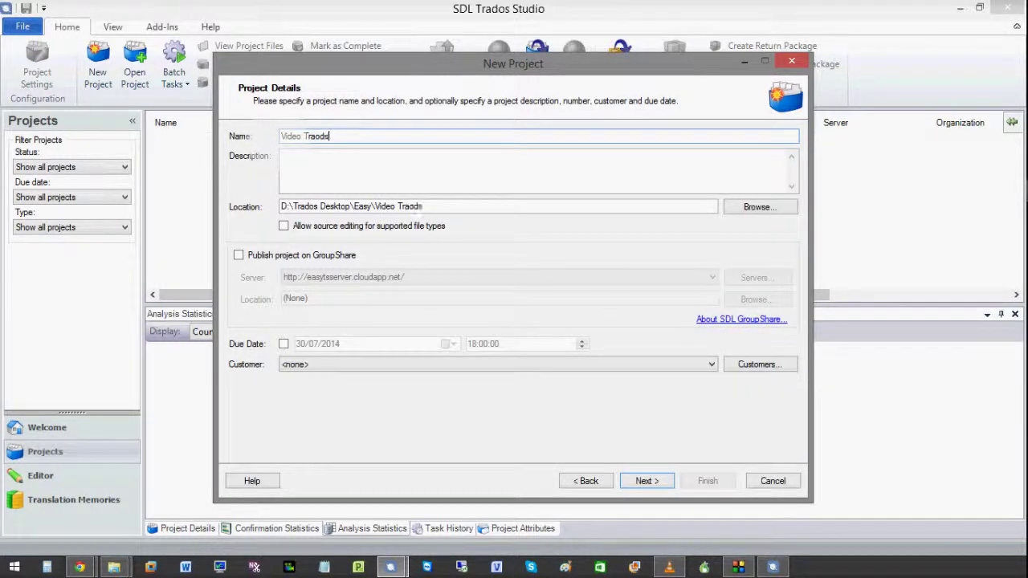
{"action": "left_click", "coordinate": [320, 169]}
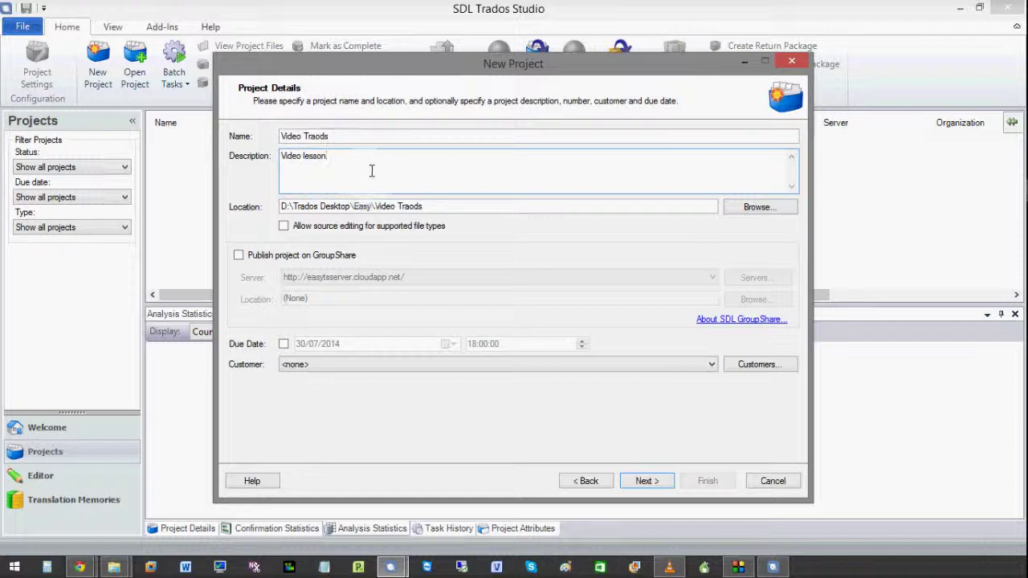
{"action": "left_click_drag", "start_coordinate": [375, 207], "coordinate": [413, 206]}
{"action": "left_click", "coordinate": [297, 136]}
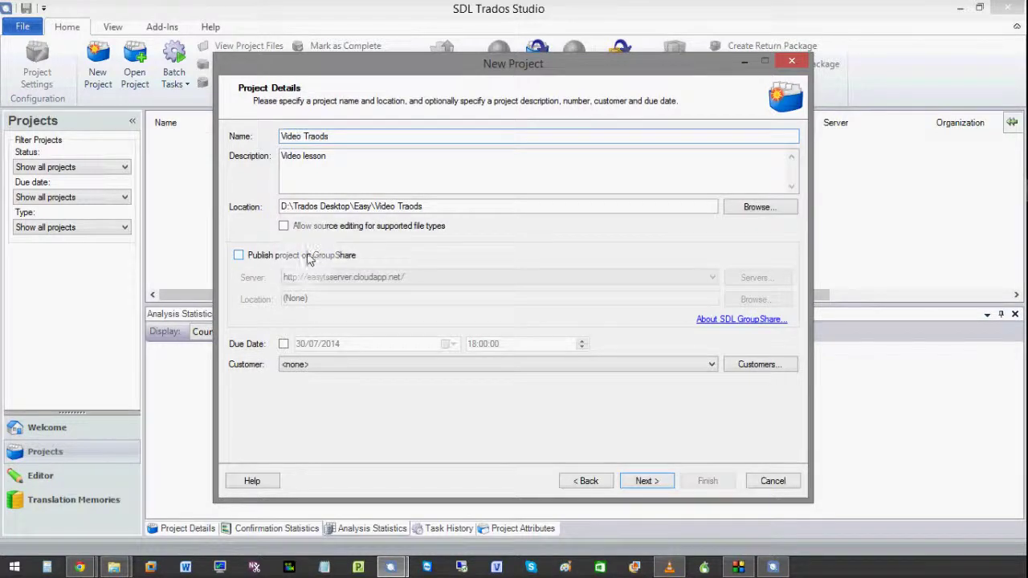
Step: Set the project's due date to 31/07/2014, choose Test Customer as the customer, and proceed to the project languages
{"action": "left_click", "coordinate": [283, 344]}
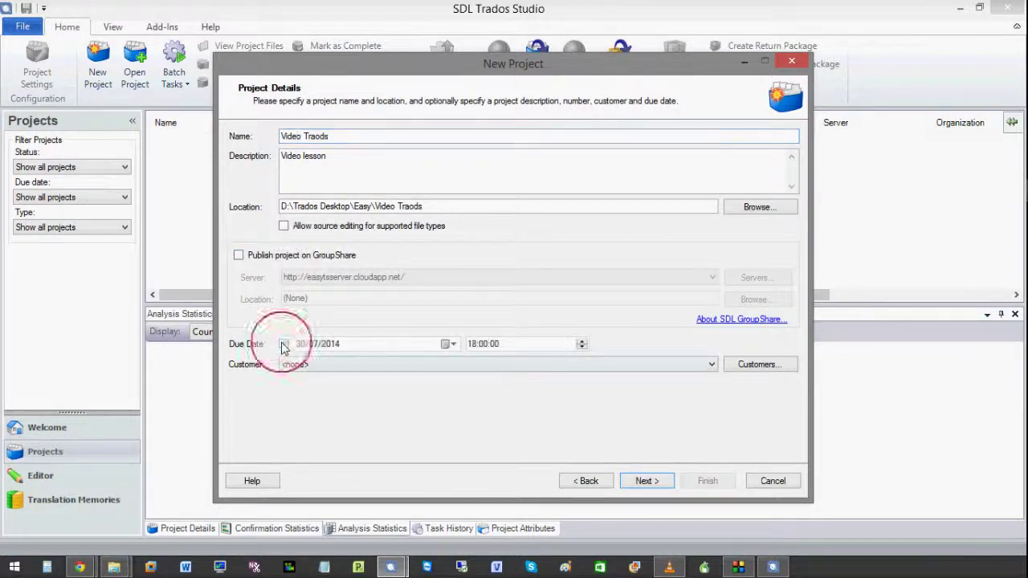
{"action": "left_click", "coordinate": [449, 346]}
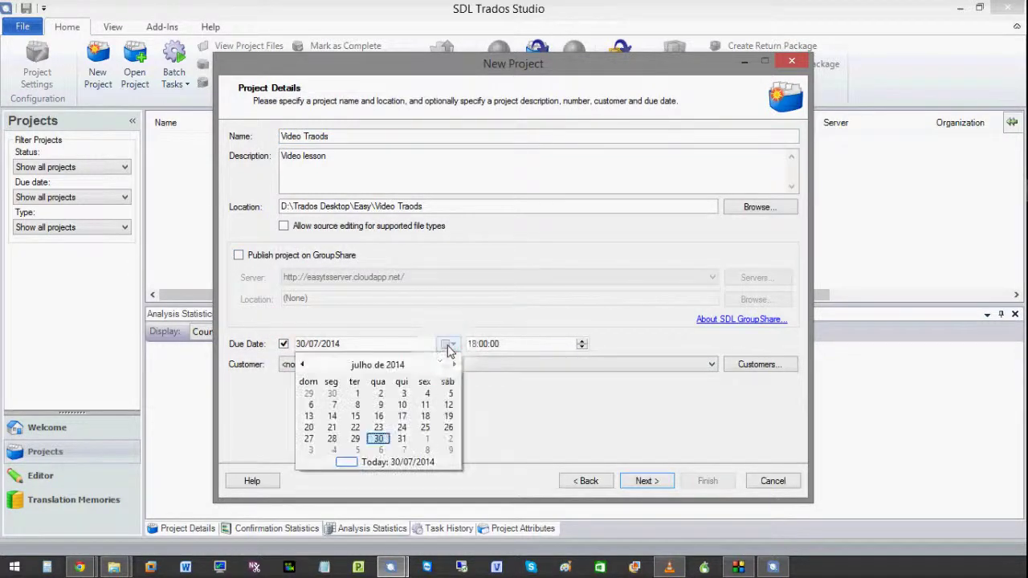
{"action": "left_click", "coordinate": [402, 439]}
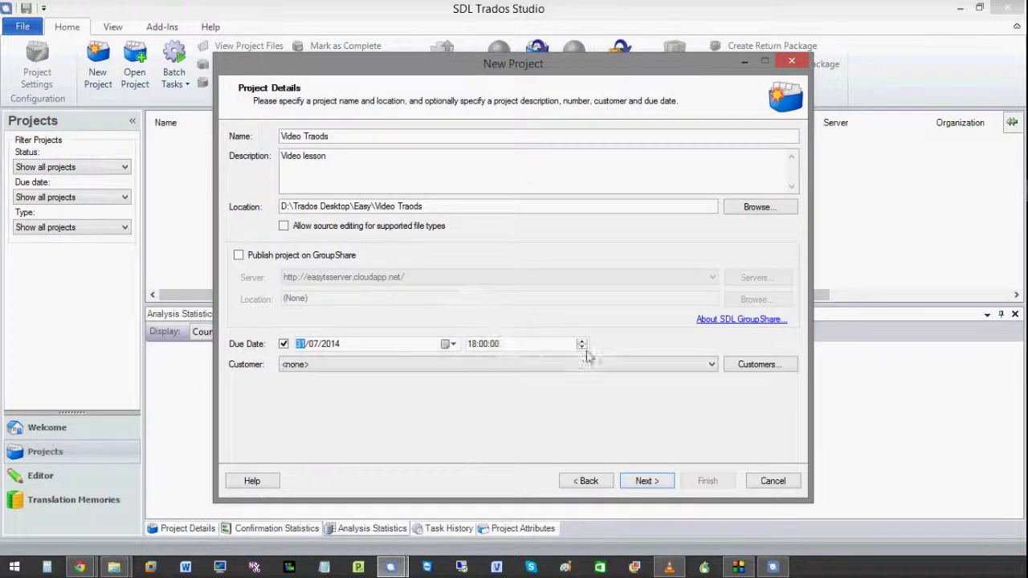
{"action": "left_click", "coordinate": [713, 363]}
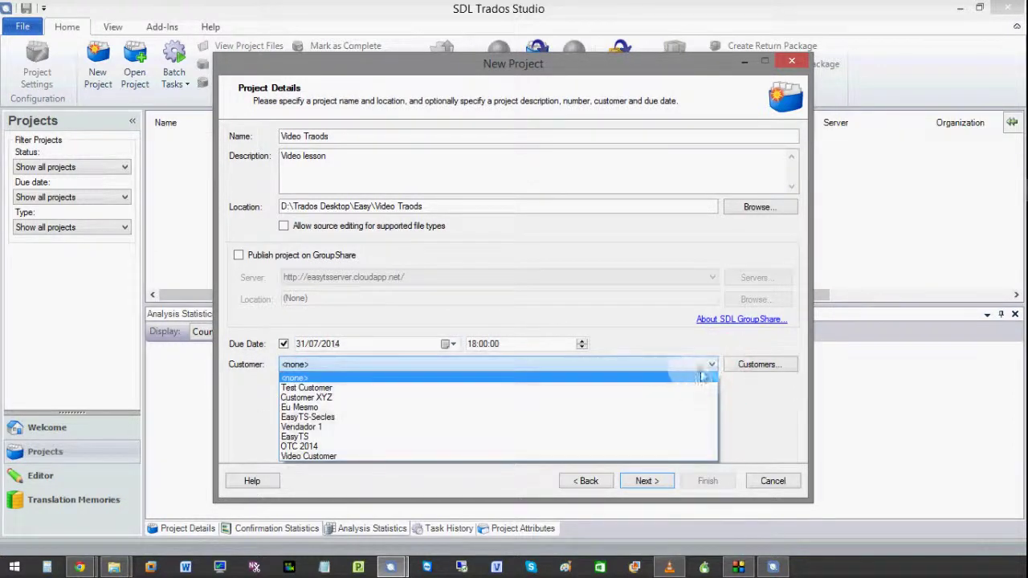
{"action": "left_click", "coordinate": [630, 389]}
{"action": "left_click", "coordinate": [657, 480]}
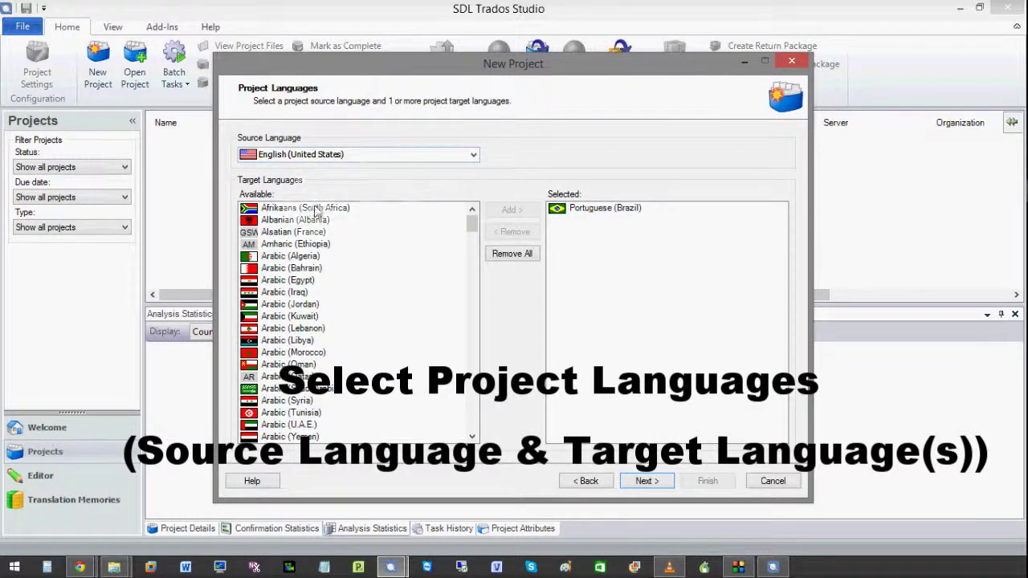
Step: Examine the source documents in the Video Training - Project 1 folder, opening the TS-140402(001) report in Word to check its language
{"action": "left_click", "coordinate": [122, 567]}
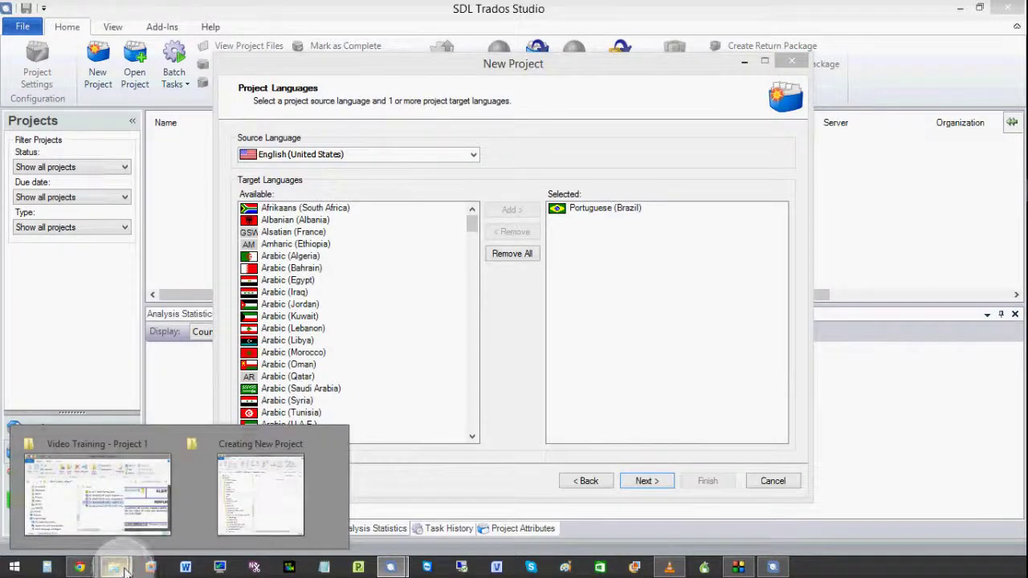
{"action": "left_click", "coordinate": [116, 518]}
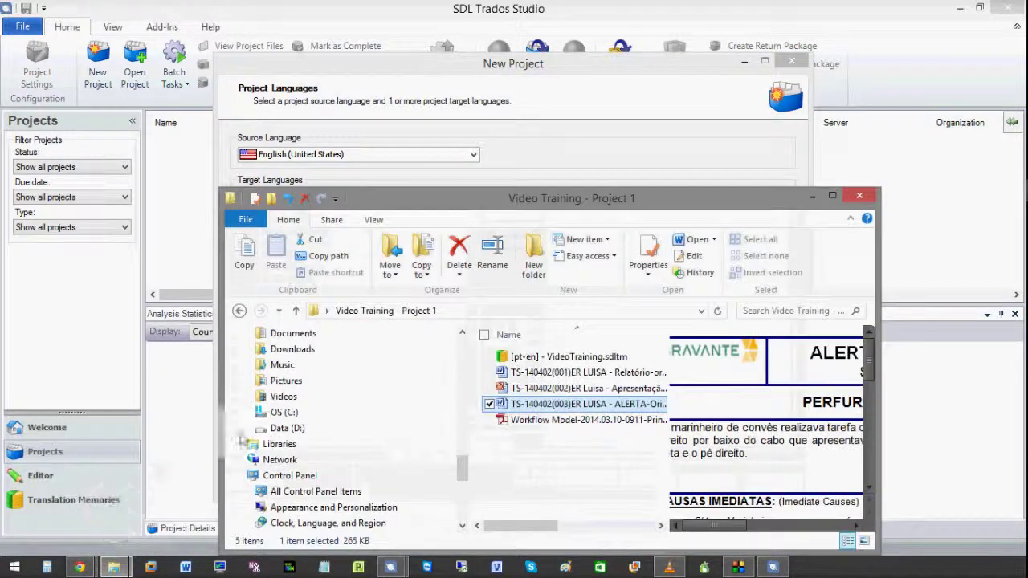
{"action": "double_click", "coordinate": [537, 372]}
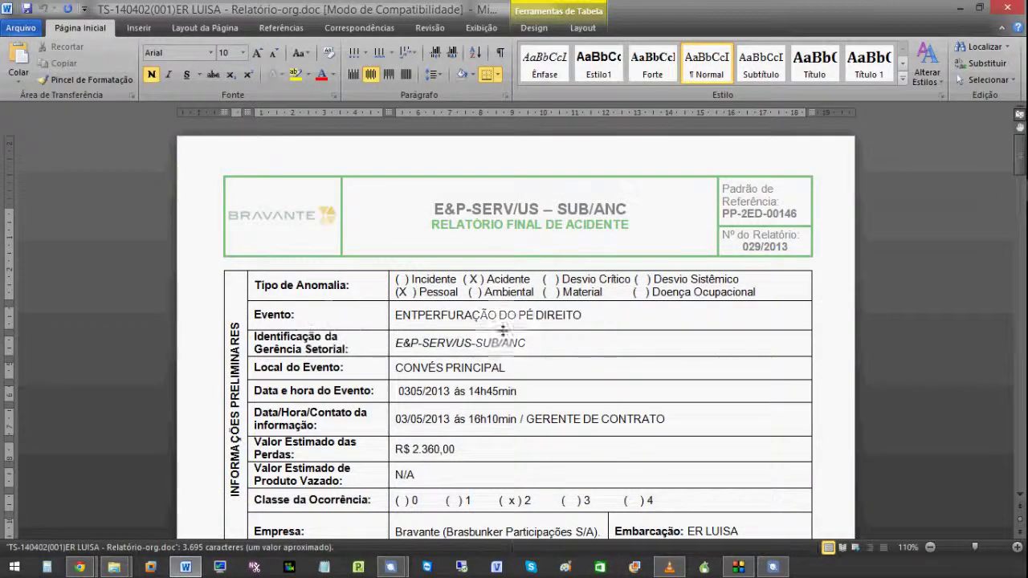
{"action": "left_click", "coordinate": [959, 8]}
{"action": "left_click", "coordinate": [559, 388]}
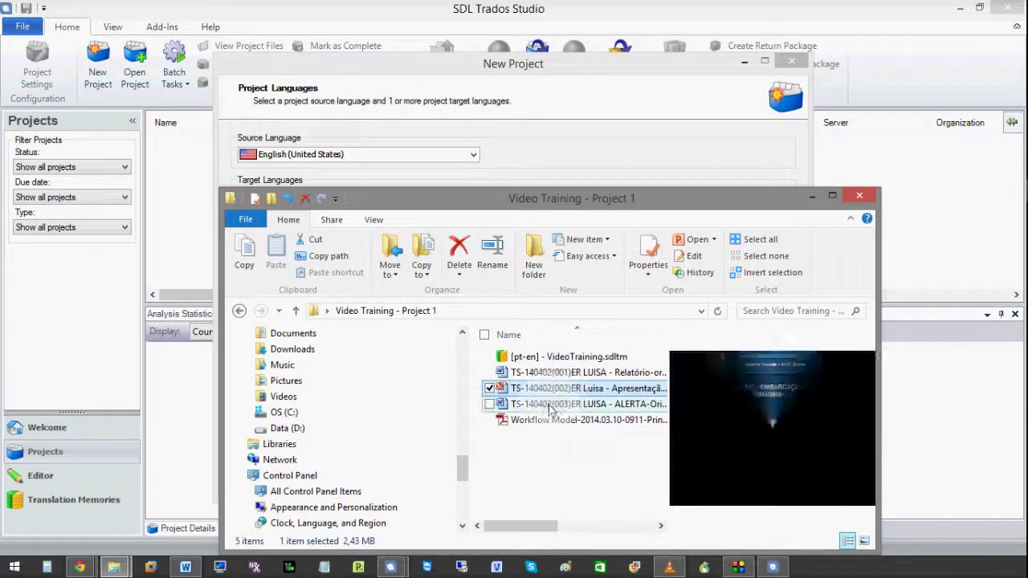
{"action": "left_click", "coordinate": [550, 405]}
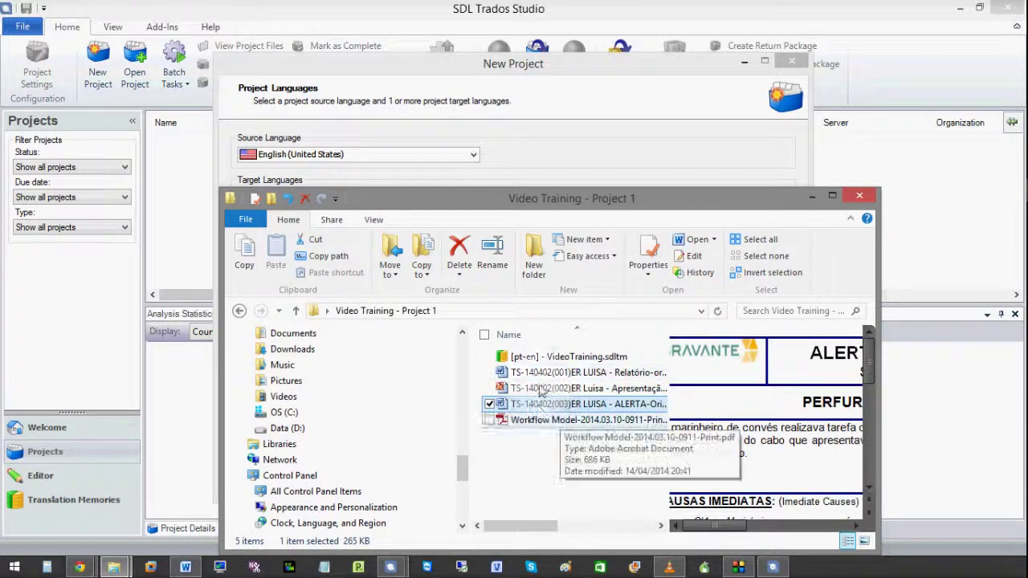
{"action": "left_click", "coordinate": [810, 198]}
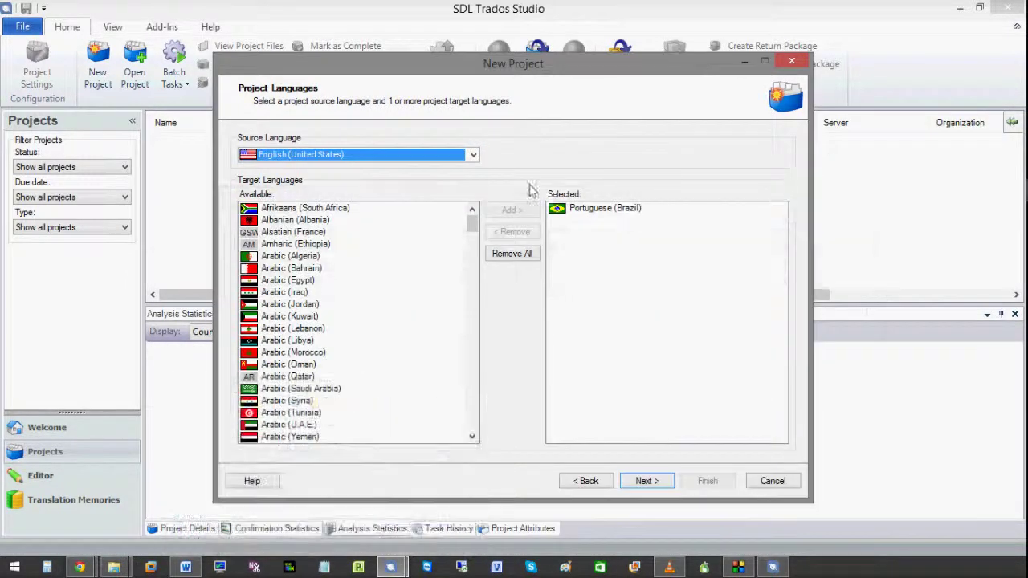
Step: Set the source language to Portuguese (Brazil), keep English (United States) as the target, and proceed to the project files
{"action": "left_click", "coordinate": [473, 155]}
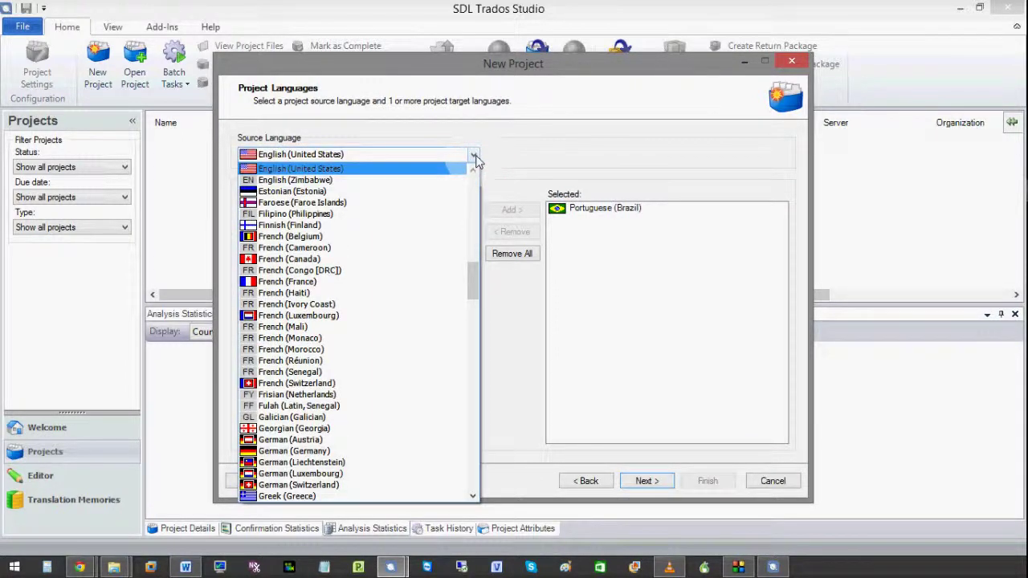
{"action": "key", "text": "p"}
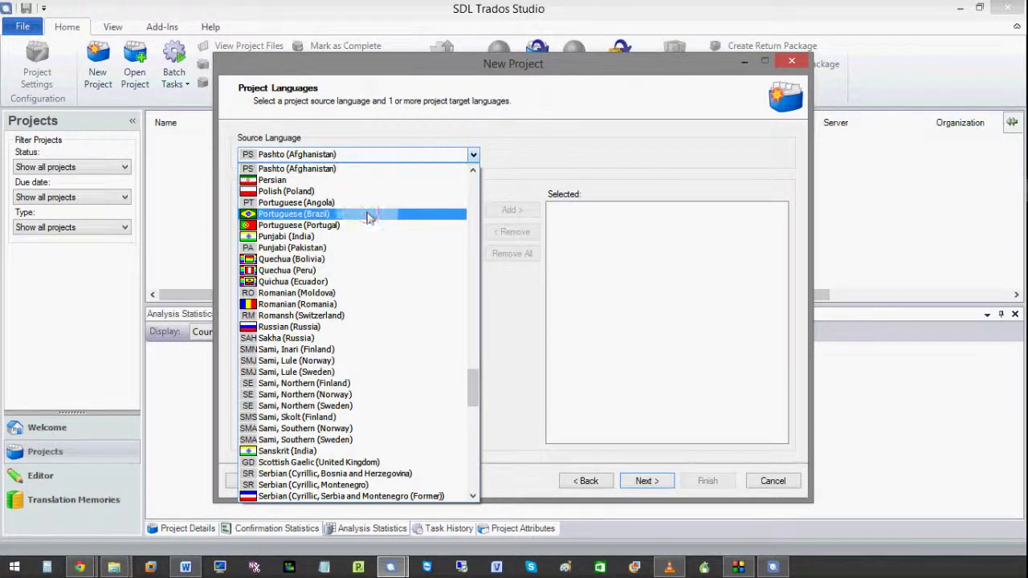
{"action": "left_click", "coordinate": [368, 214]}
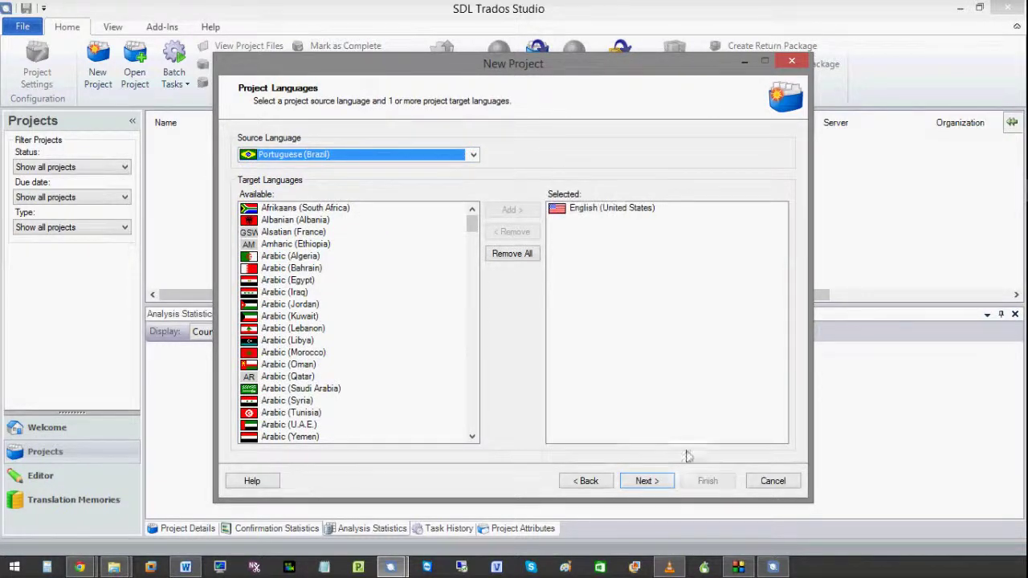
{"action": "left_click", "coordinate": [647, 480]}
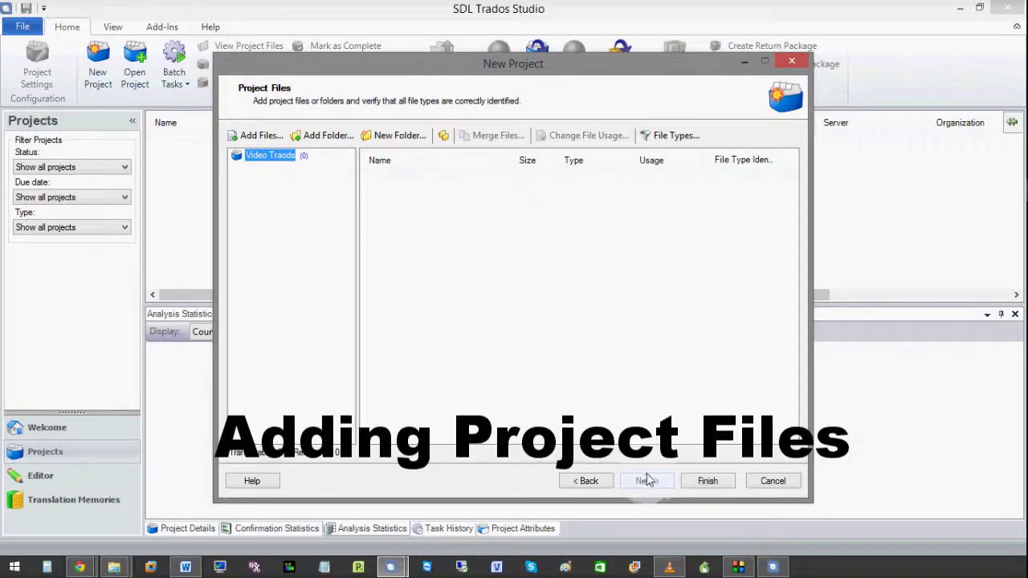
Step: Add the three TS-140402 documents and the Workflow Model PDF from the Video Training - Project 1 folder to the project
{"action": "left_click", "coordinate": [257, 136]}
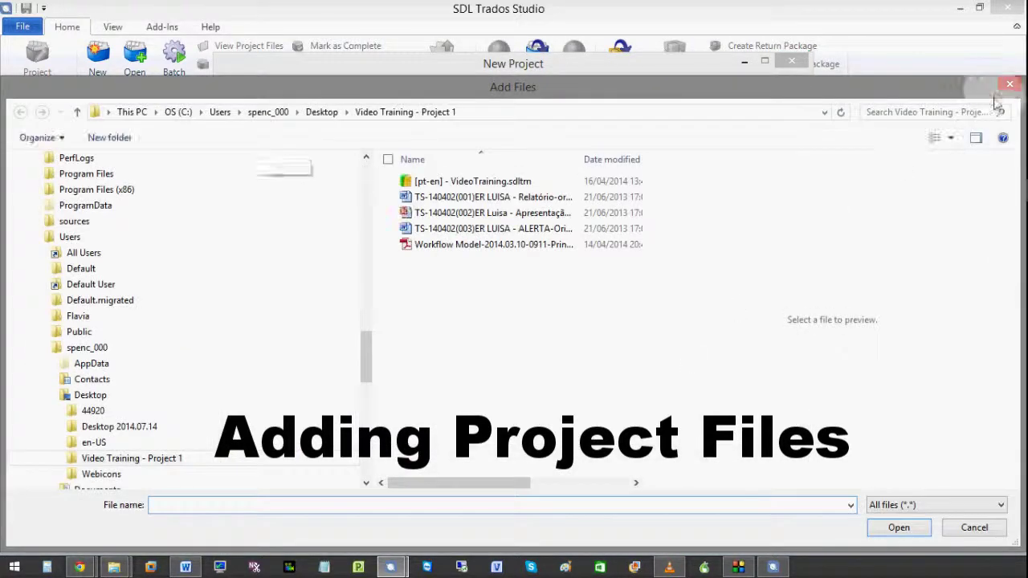
{"action": "left_click", "coordinate": [1010, 87]}
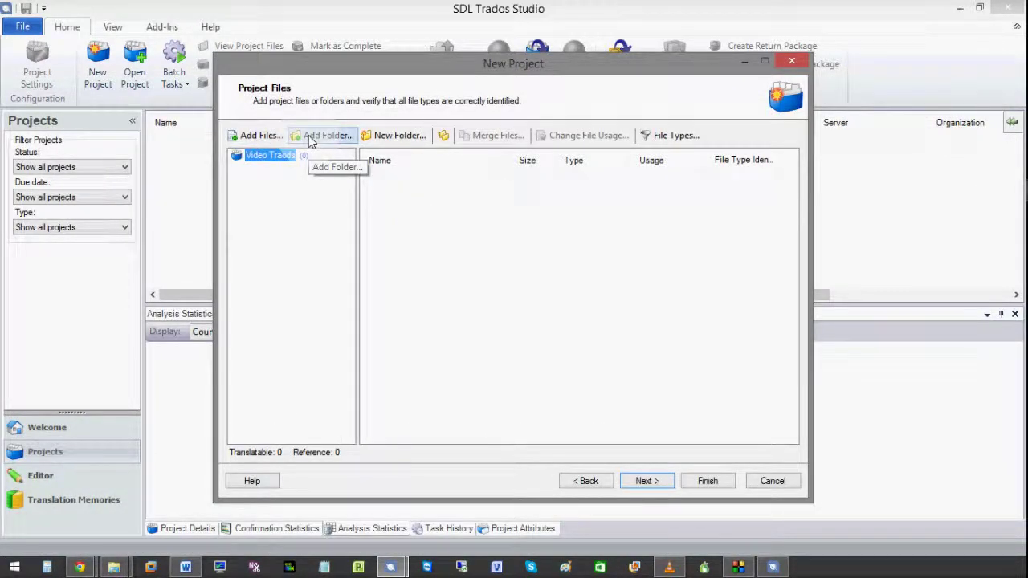
{"action": "left_click", "coordinate": [120, 566]}
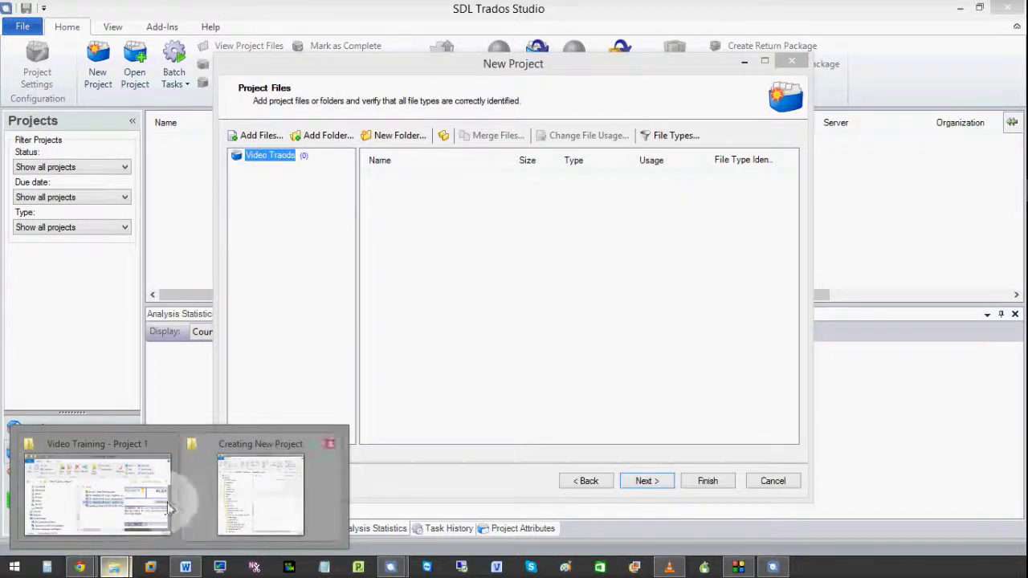
{"action": "left_click", "coordinate": [109, 493]}
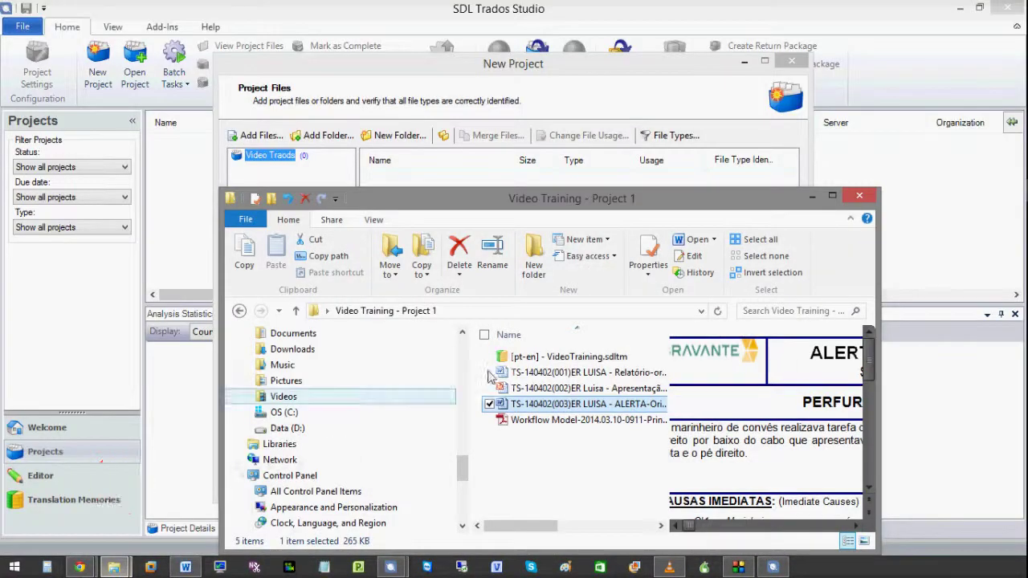
{"action": "left_click_drag", "start_coordinate": [516, 199], "coordinate": [513, 254]}
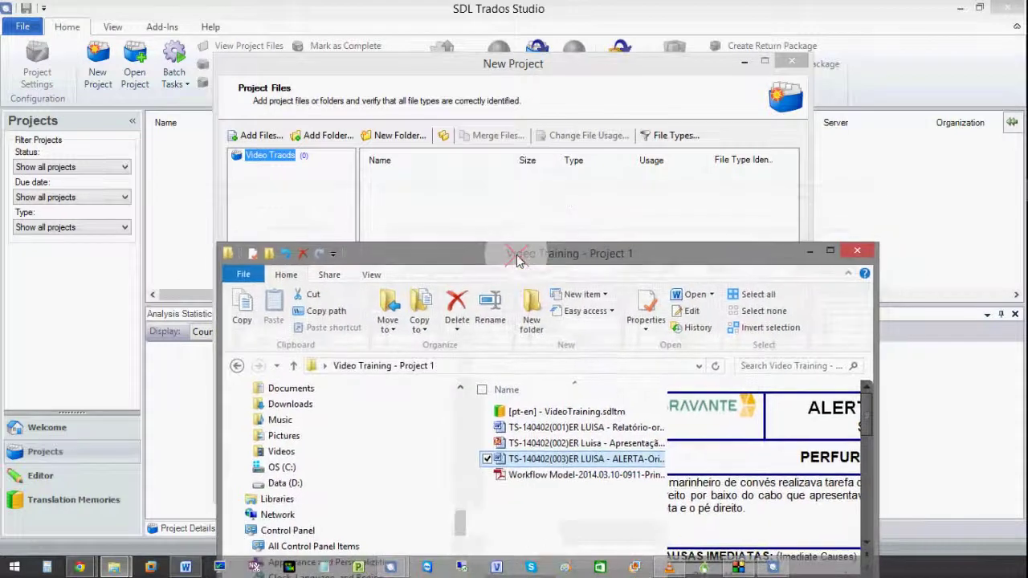
{"action": "left_click", "coordinate": [562, 476]}
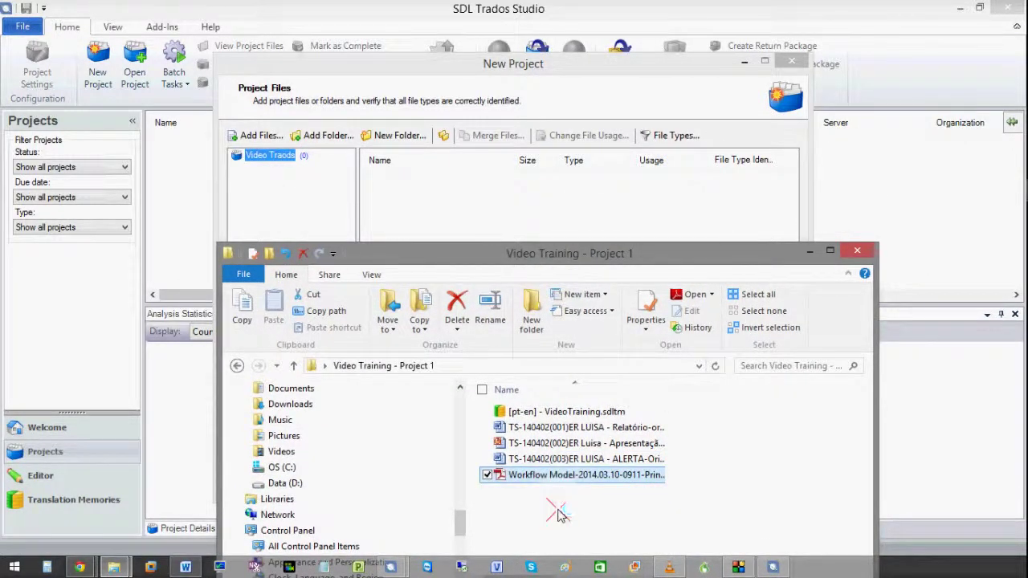
{"action": "left_click_drag", "start_coordinate": [558, 506], "coordinate": [447, 207]}
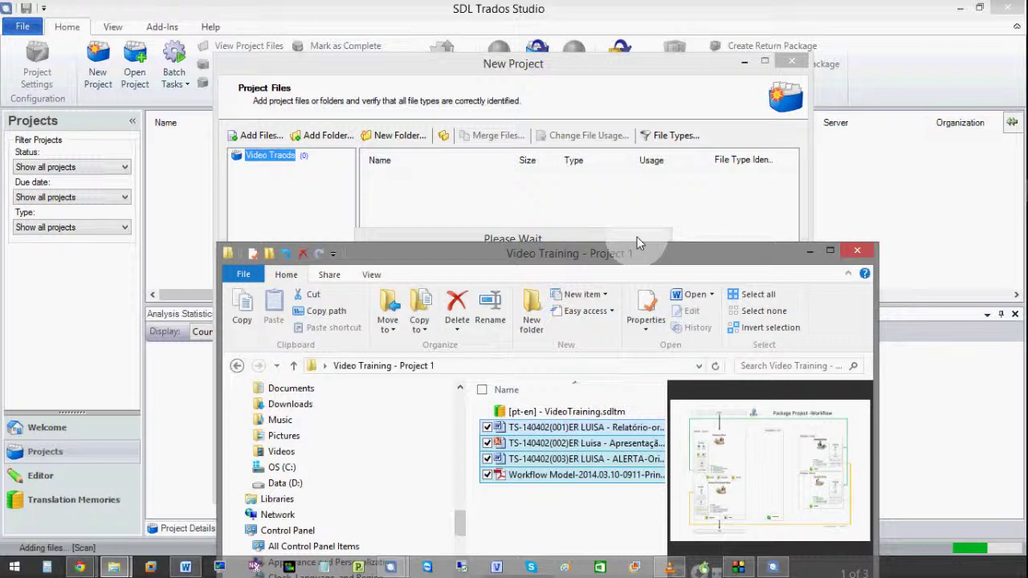
{"action": "left_click", "coordinate": [532, 64]}
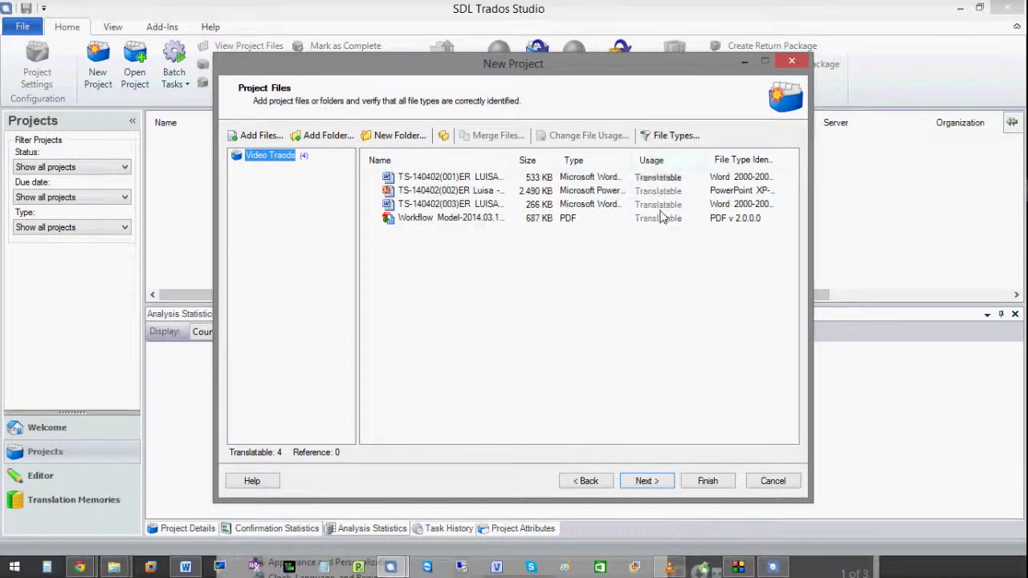
Step: Change the Workflow Model PDF's file usage to Reference and proceed to the translation memory settings
{"action": "left_click", "coordinate": [417, 221]}
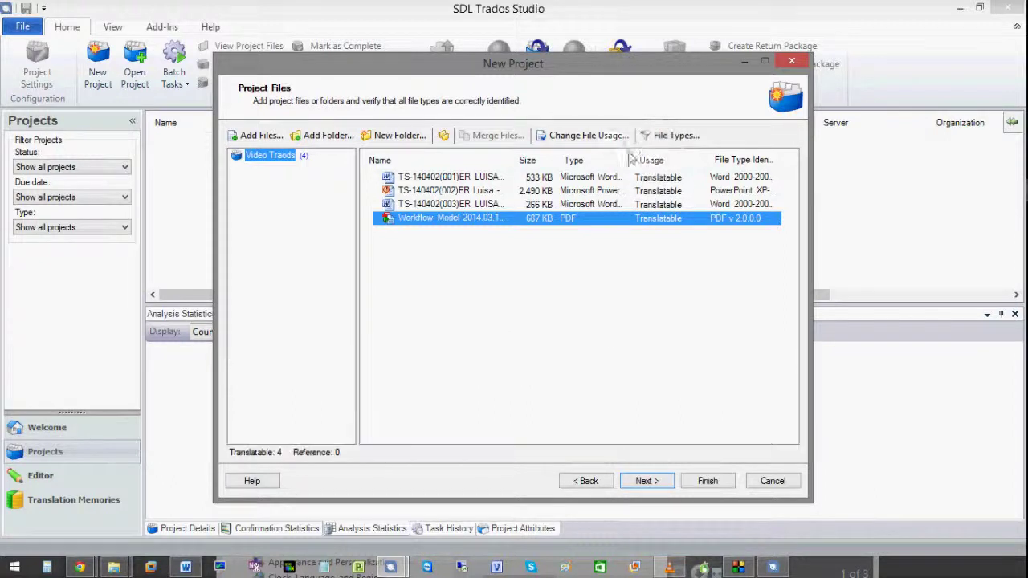
{"action": "left_click", "coordinate": [601, 137]}
{"action": "left_click", "coordinate": [384, 306]}
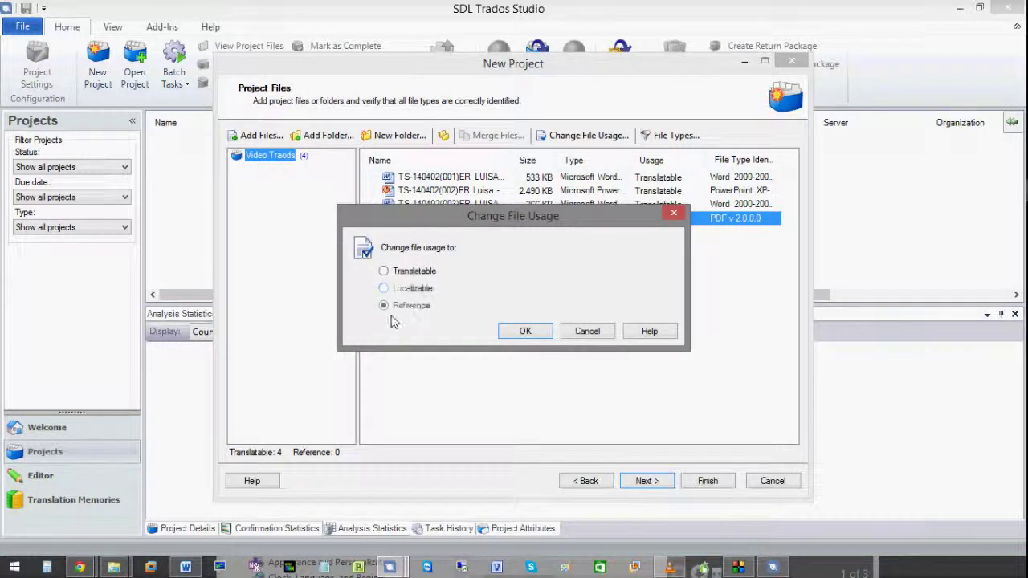
{"action": "left_click", "coordinate": [523, 333]}
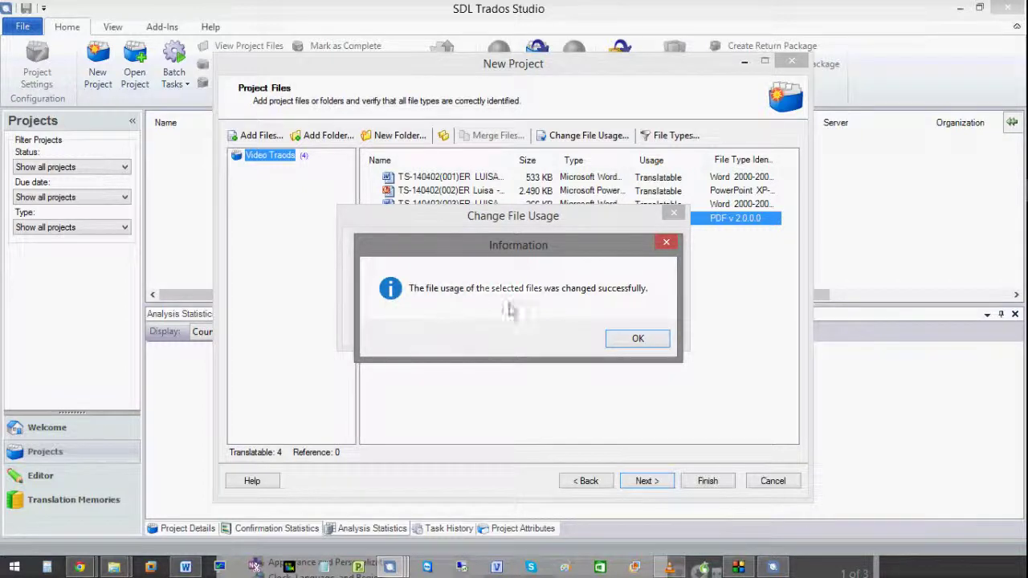
{"action": "left_click", "coordinate": [638, 339]}
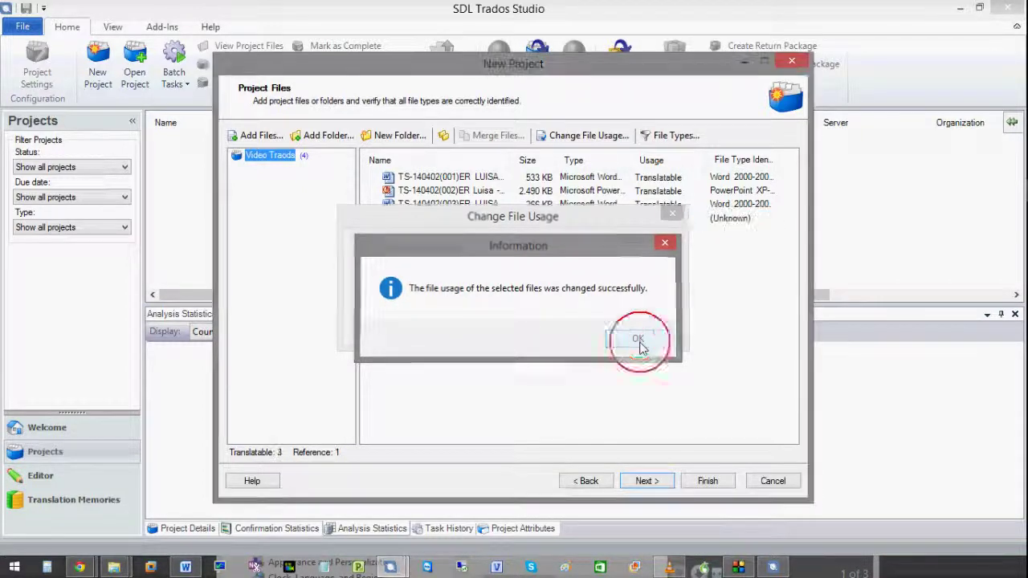
{"action": "left_click", "coordinate": [647, 482]}
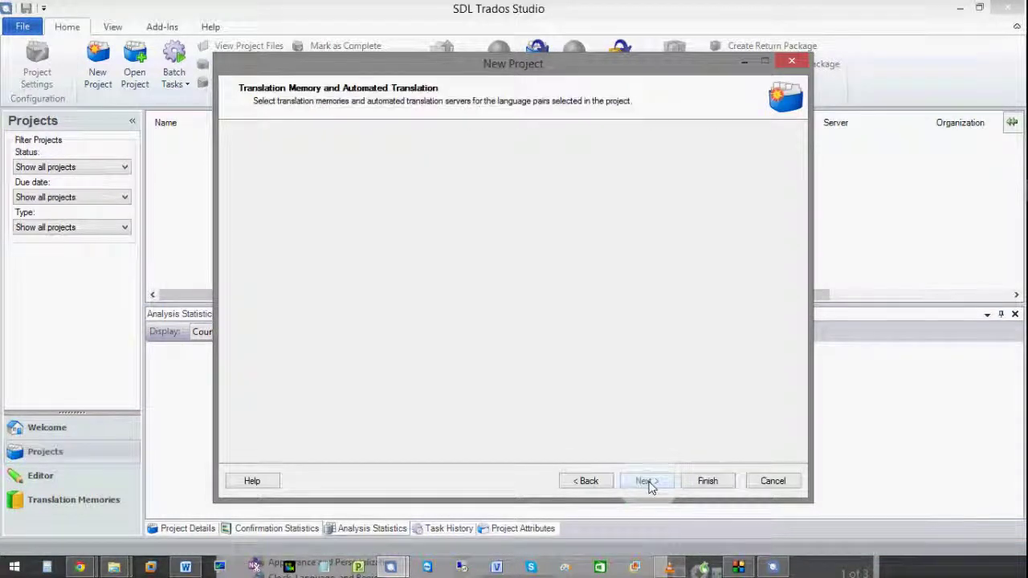
{"action": "left_click", "coordinate": [697, 486]}
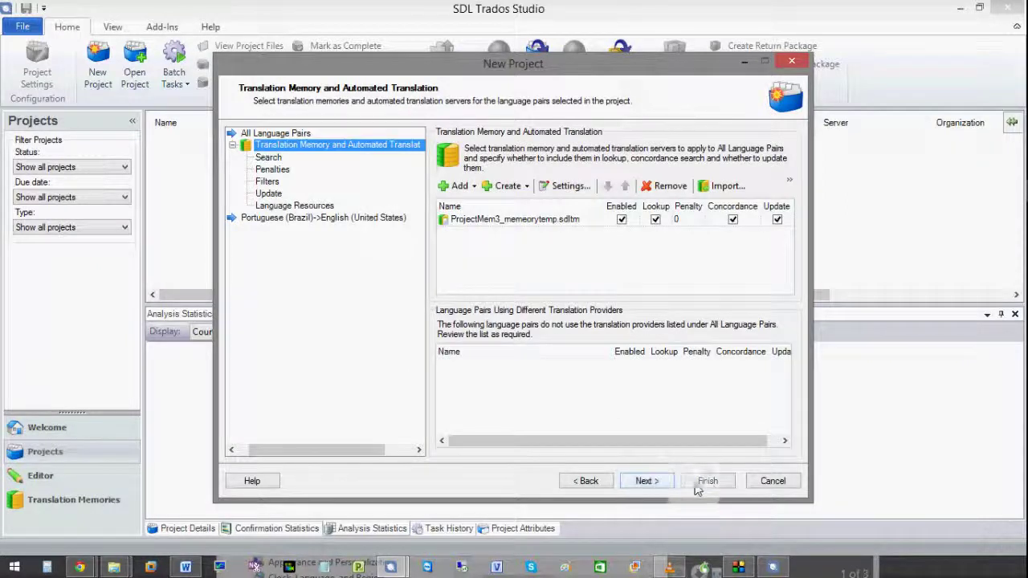